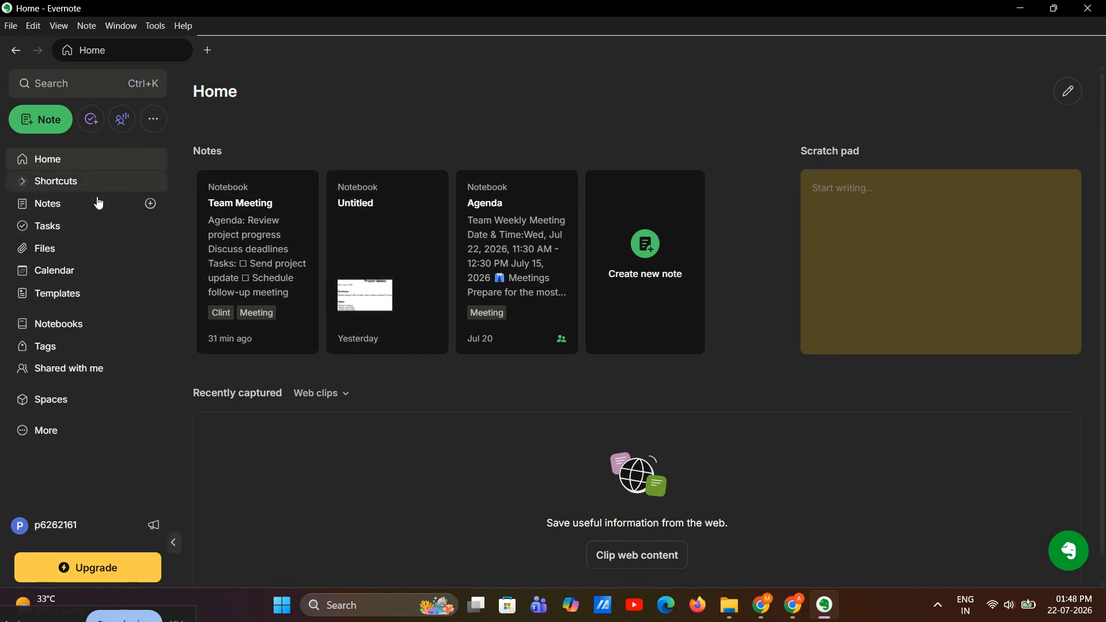
Create a new note titled "Project Ideas"
left_click(52, 128)
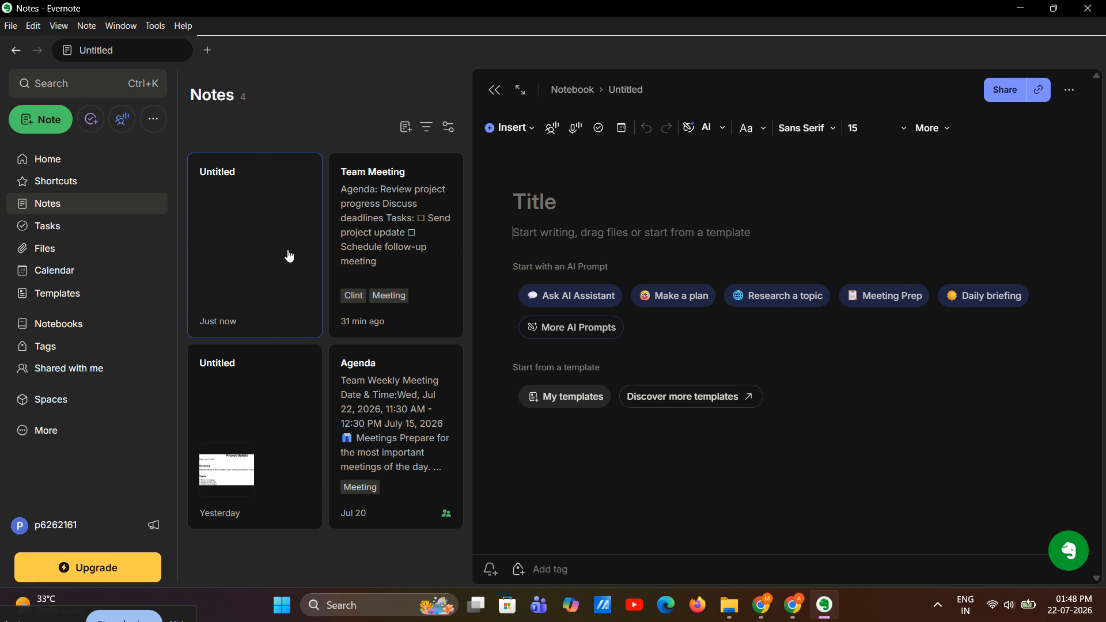
left_click(514, 213)
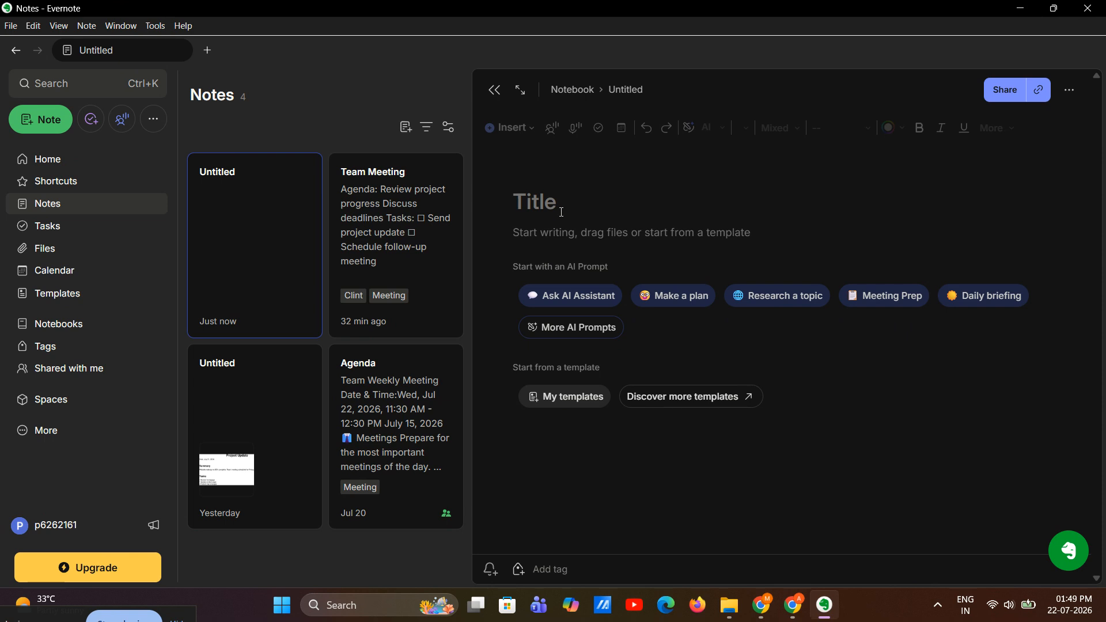
type("Project")
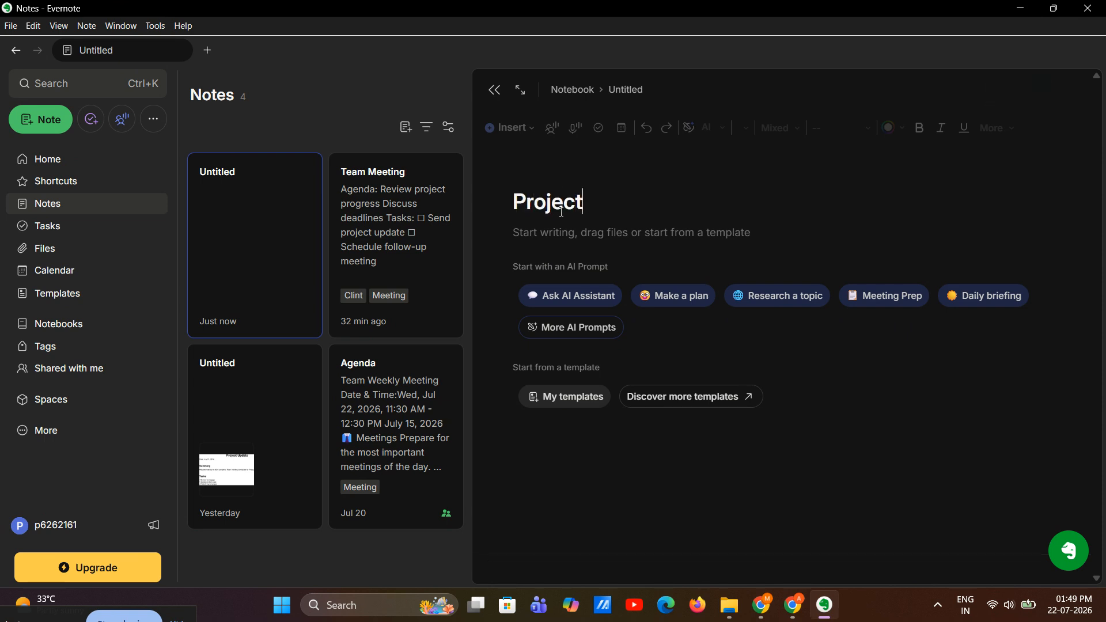
type(" Ideas")
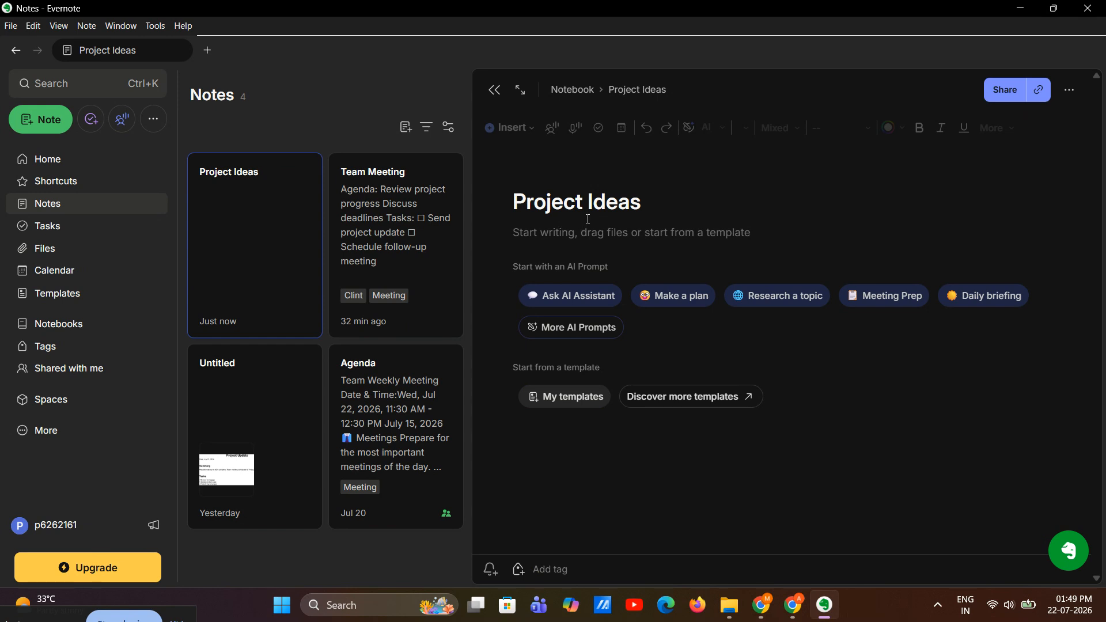
Enter "Title: Project Ideas", "## Website Improvements" (customer reviews section, FAQ page) and "## Content Ideas" (3 tutorial videos, new blog post) in the note body
left_click(588, 236)
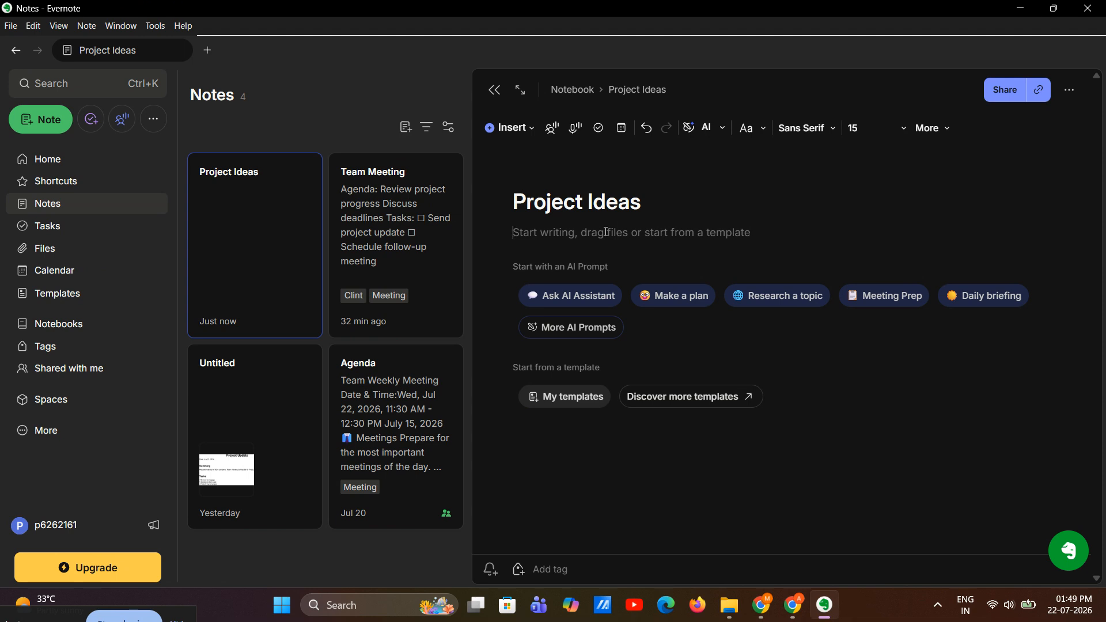
type("Title: Project Ideas  ## Website Improvements  - Add customer reviews section  - Create a FAQ page    ## Content Ideas  - Publish 3 tutorial videos this week  - Create a new blog post")
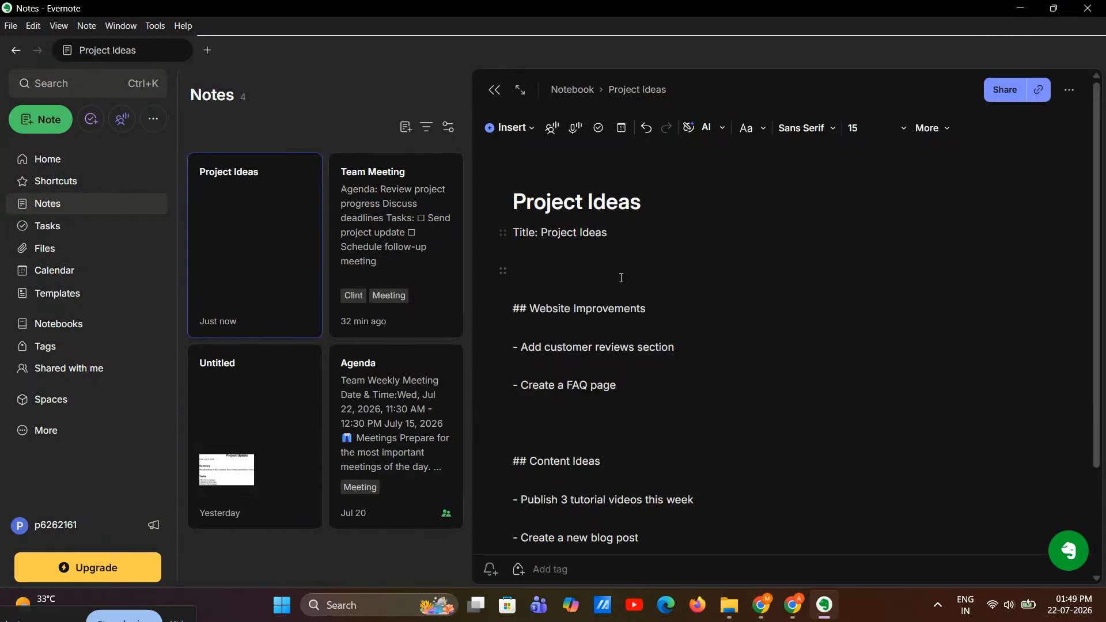
scroll(618, 288, "down", 3)
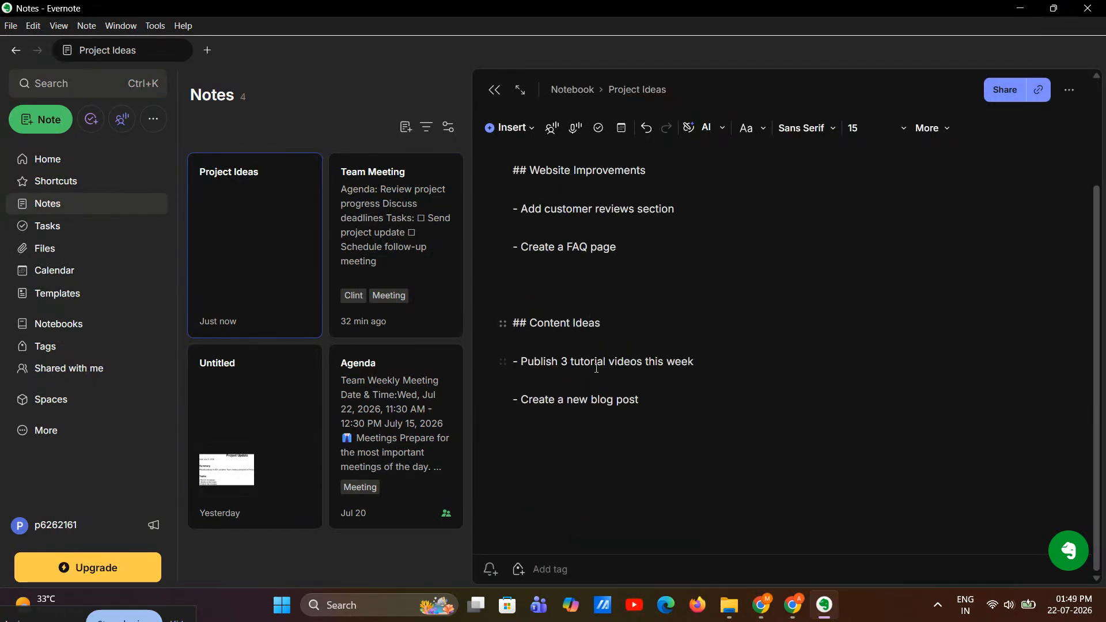
scroll(615, 323, "up", 3)
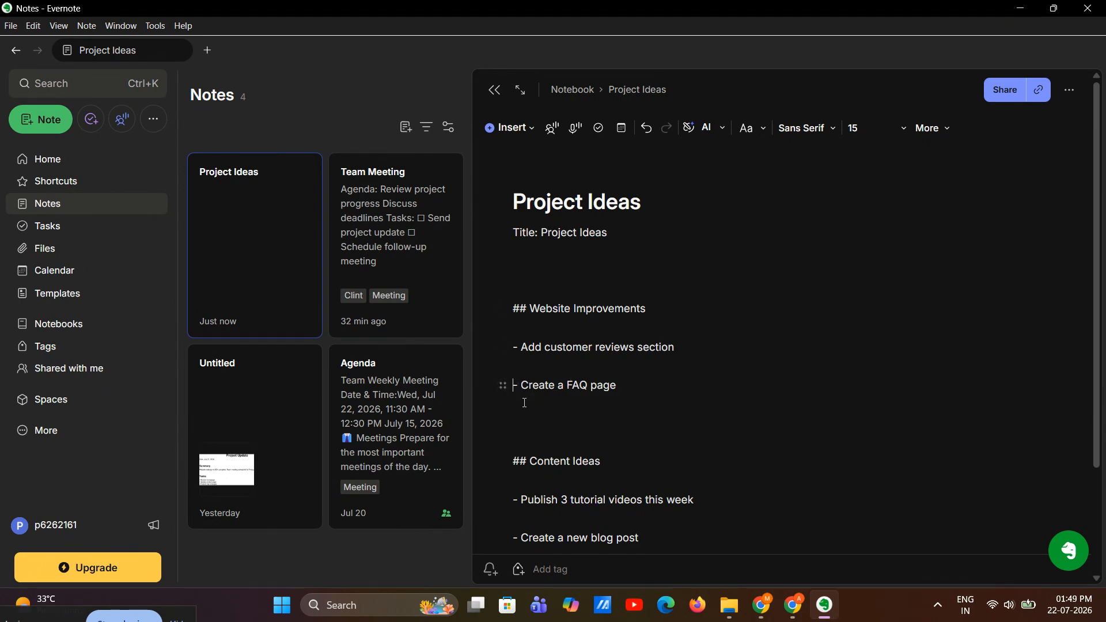
Remove the blank lines between each heading and its dashed items, and reduce the gap above "## Content Ideas"
key("BackSpace")
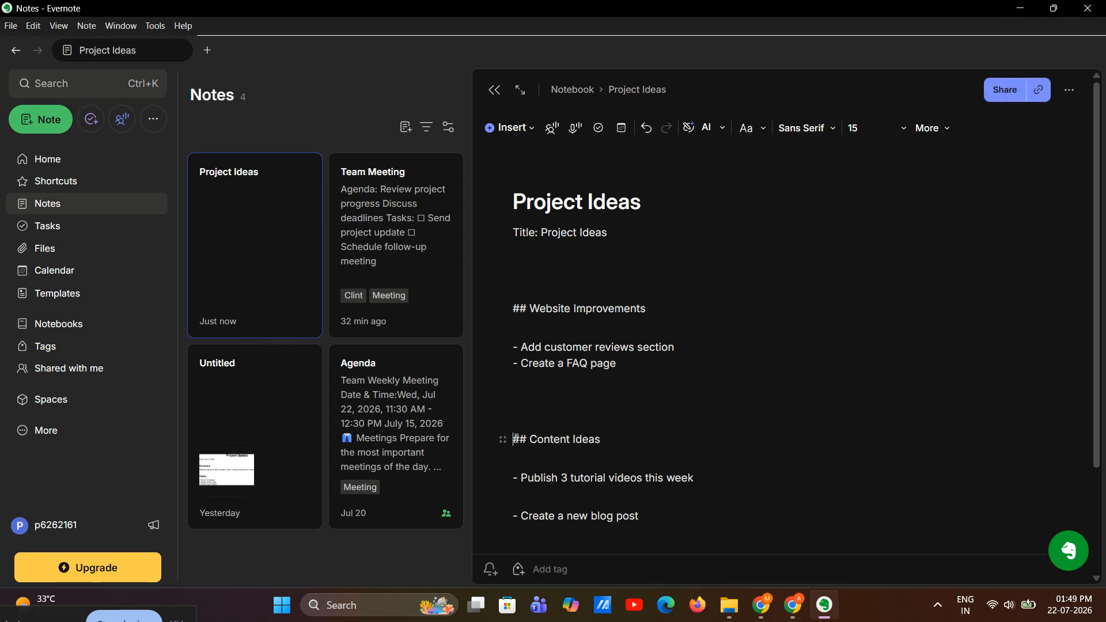
key("BackSpace")
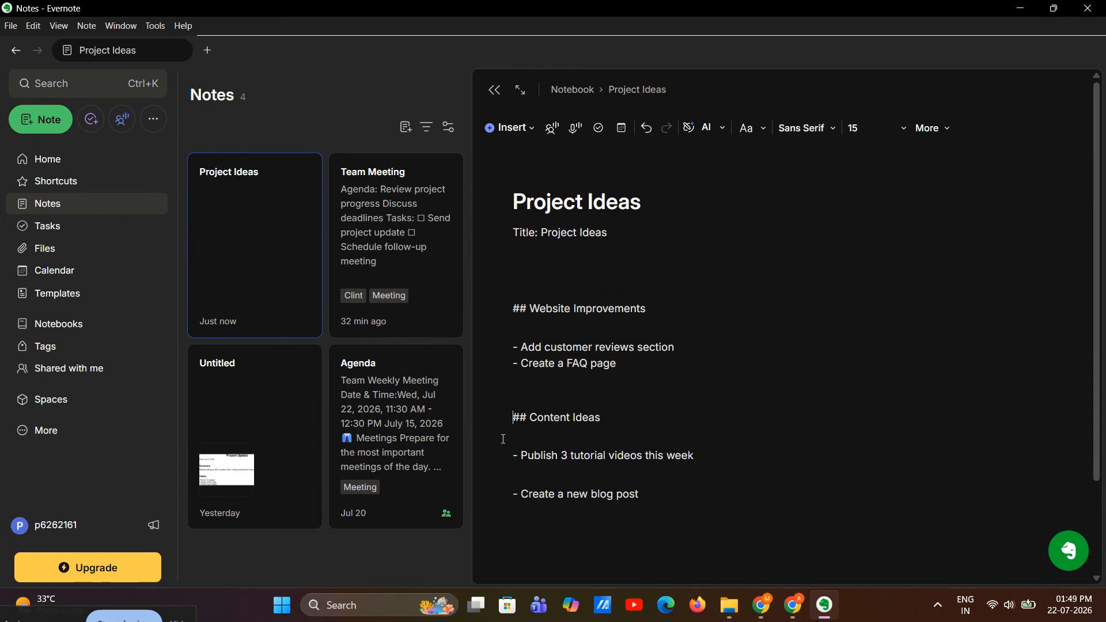
left_click(516, 493)
key("BackSpace")
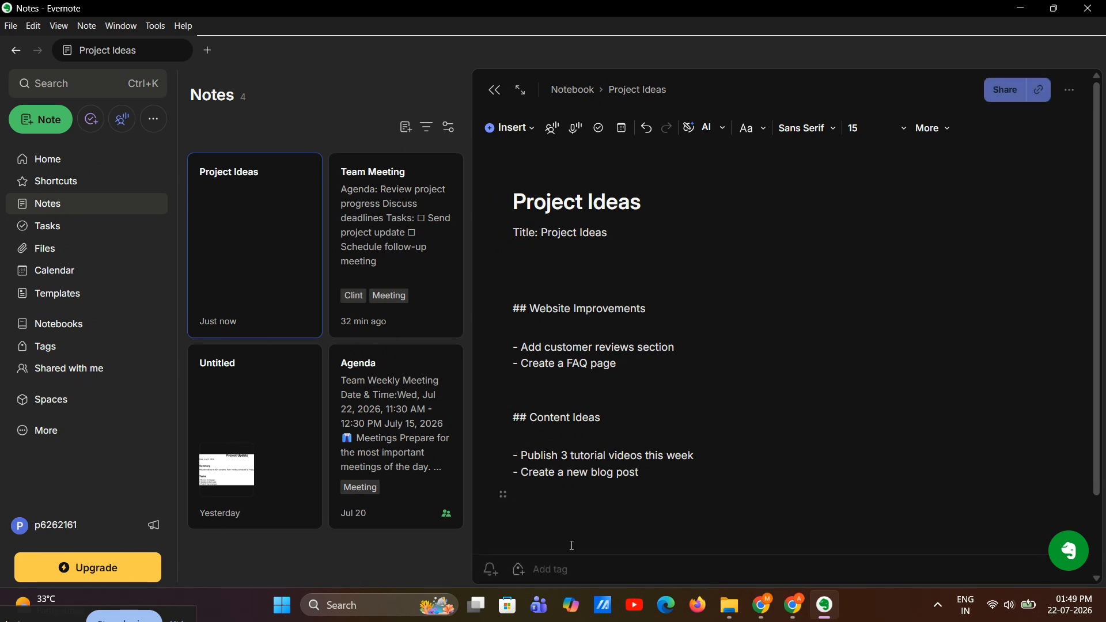
left_click(510, 346)
key("BackSpace")
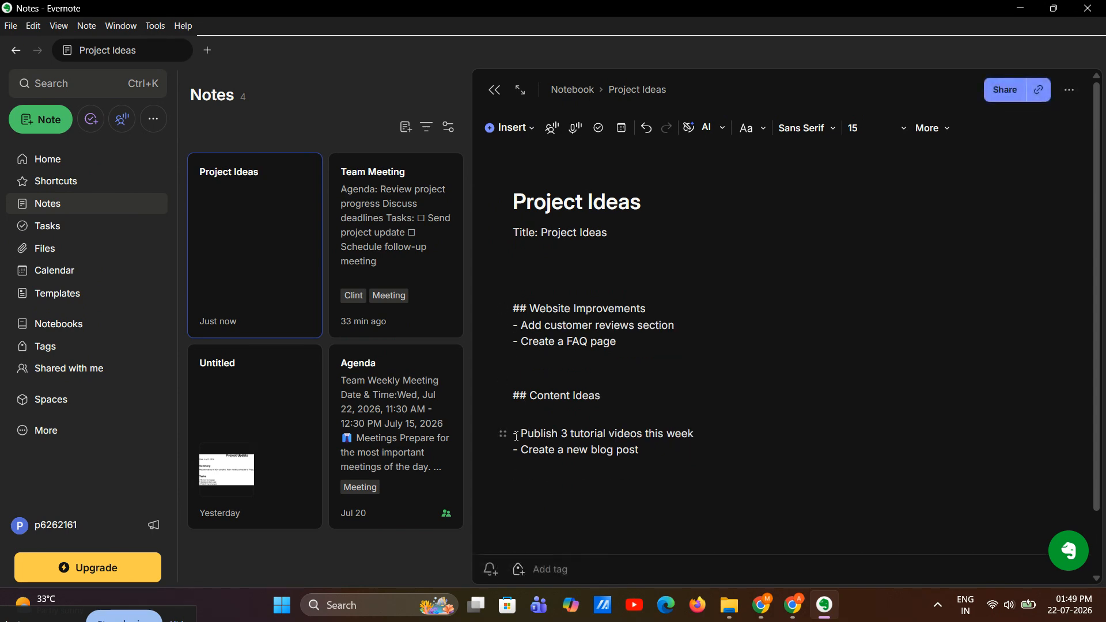
left_click(504, 435)
key("BackSpace")
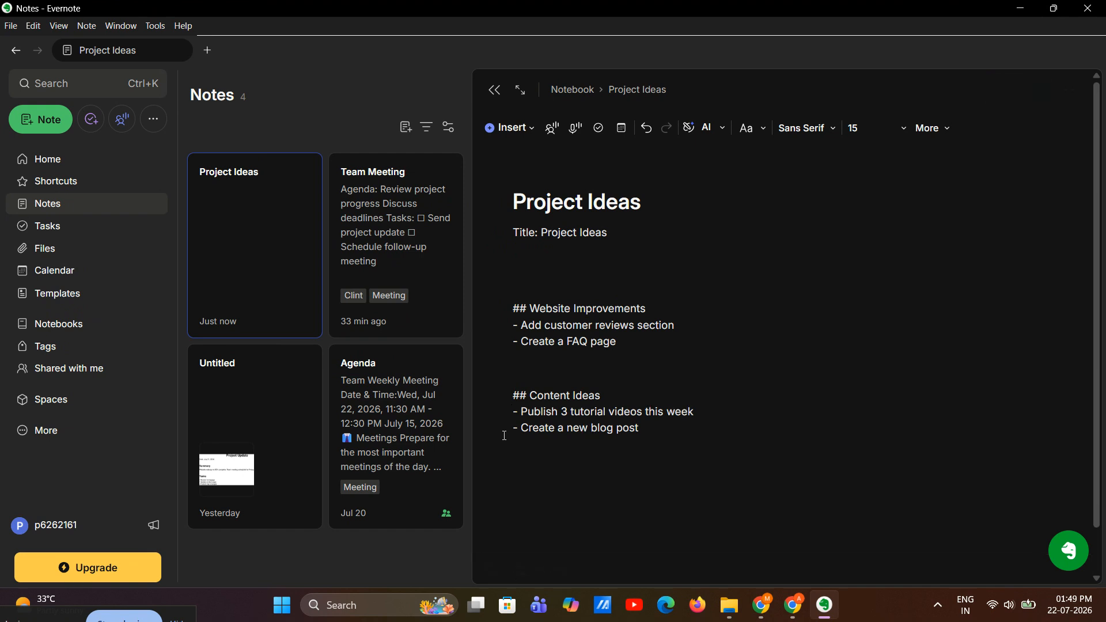
Make the "## Website Improvements" heading bold, without italic or underline, and highlight it in yellow
left_click_drag(647, 306, 512, 309)
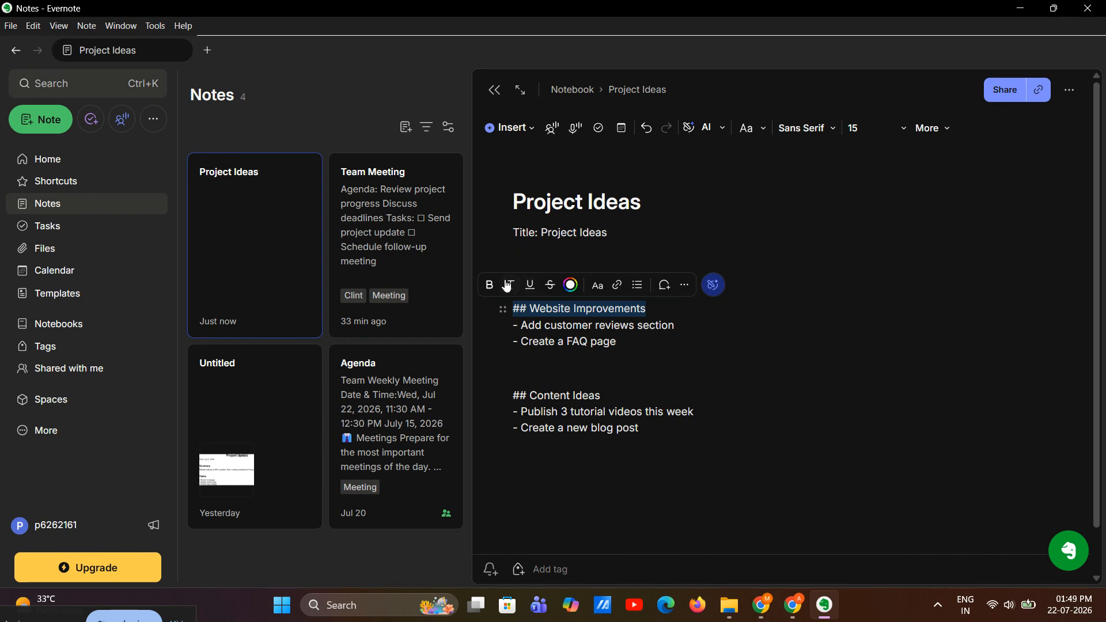
left_click(489, 285)
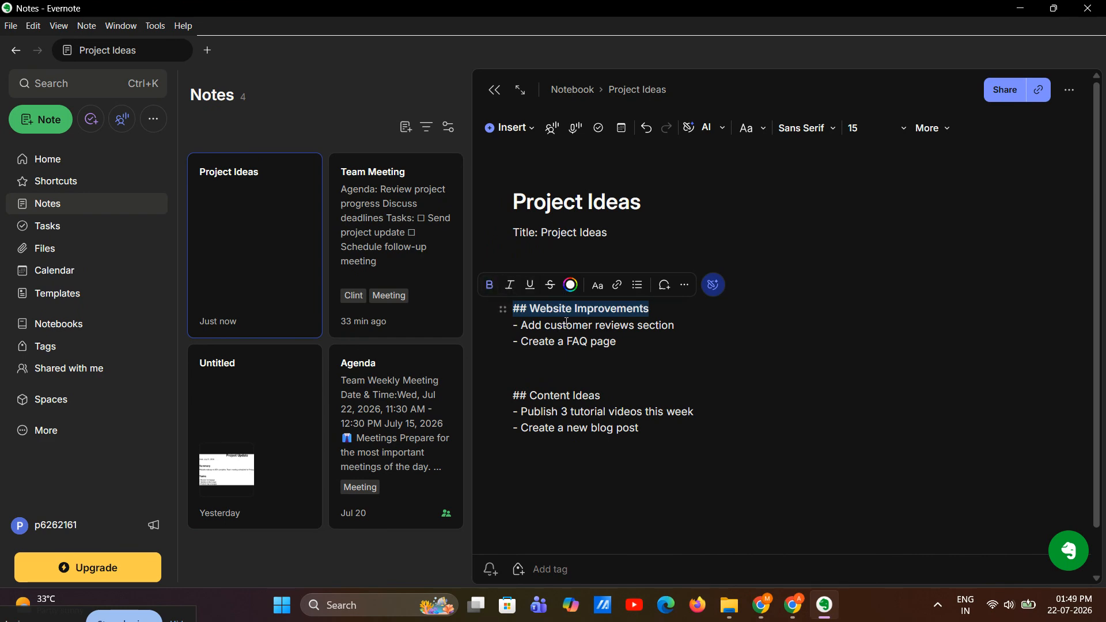
left_click(510, 286)
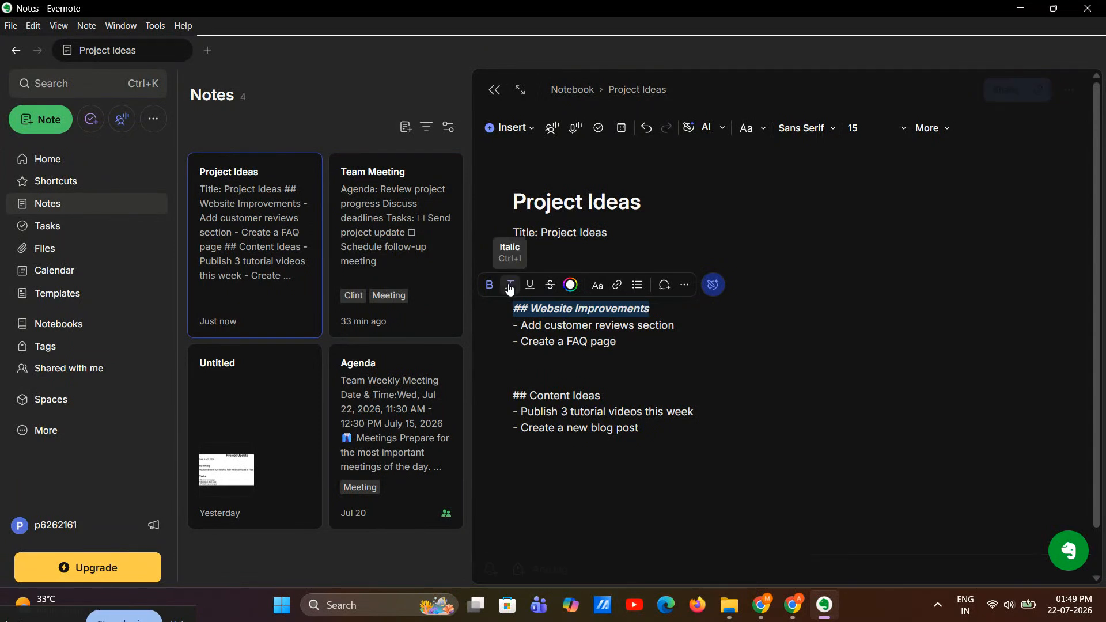
left_click(510, 286)
left_click(526, 285)
left_click(526, 286)
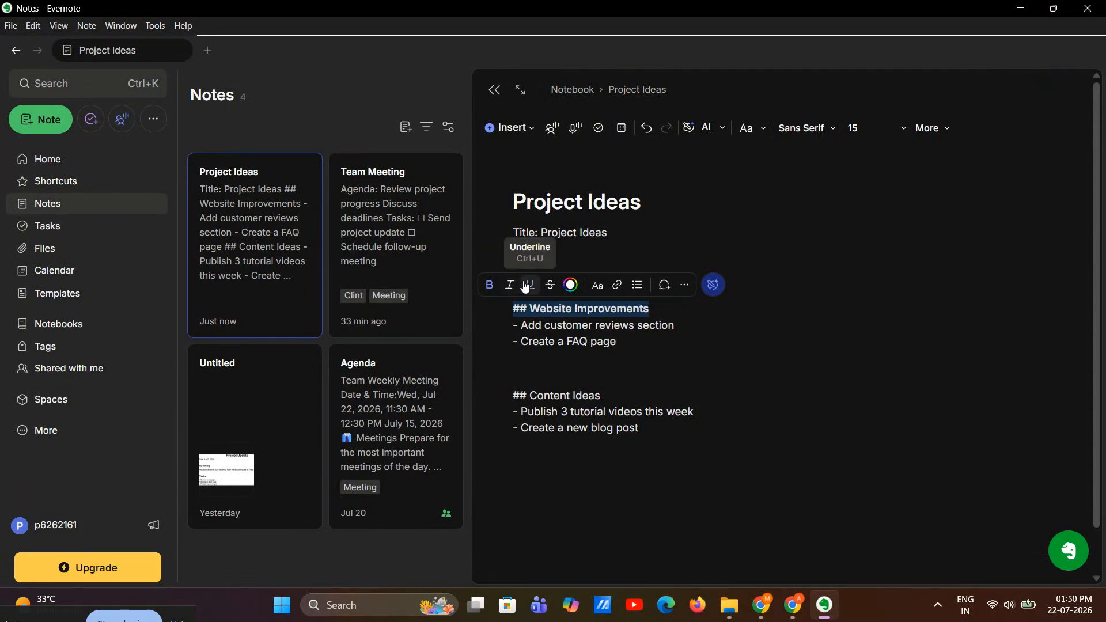
left_click(577, 291)
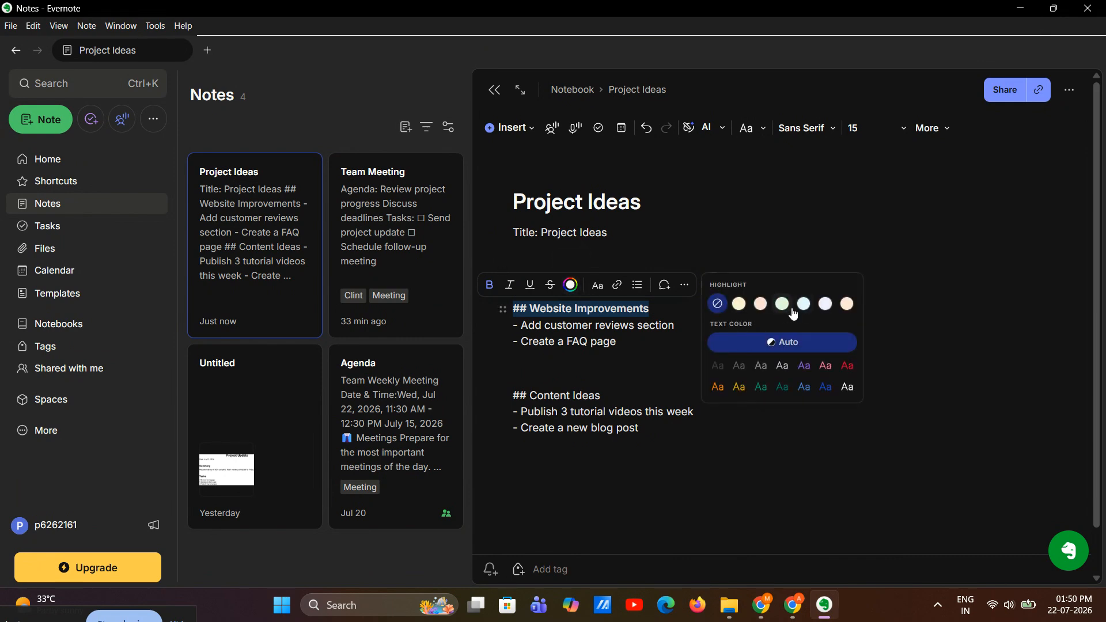
left_click(739, 303)
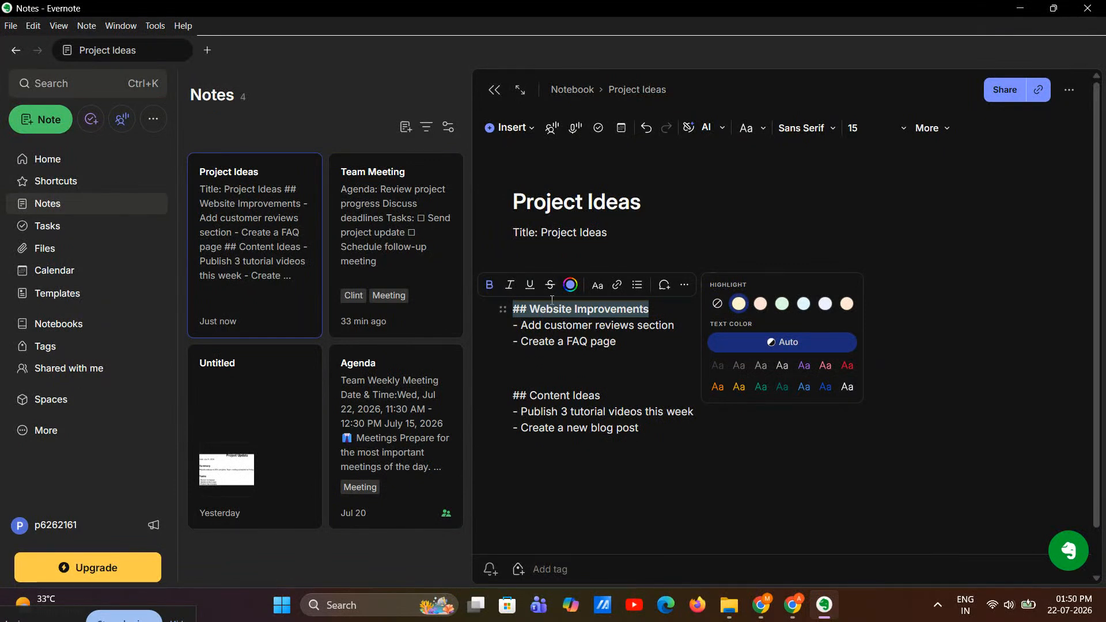
left_click(684, 284)
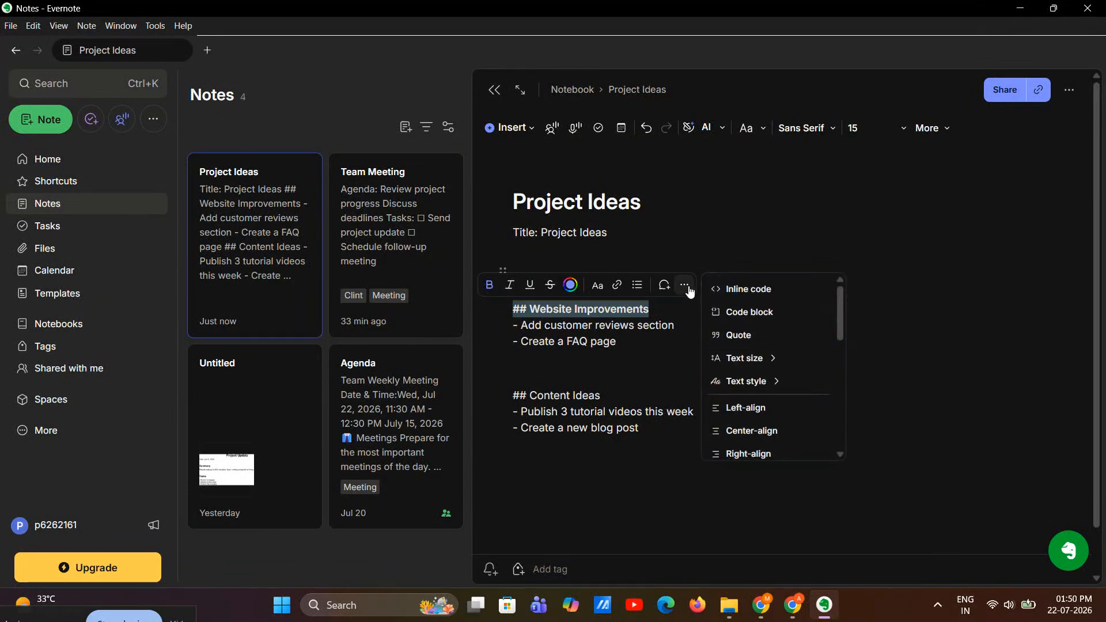
scroll(746, 412, "down", 3)
scroll(744, 414, "down", 3)
scroll(758, 402, "up", 3)
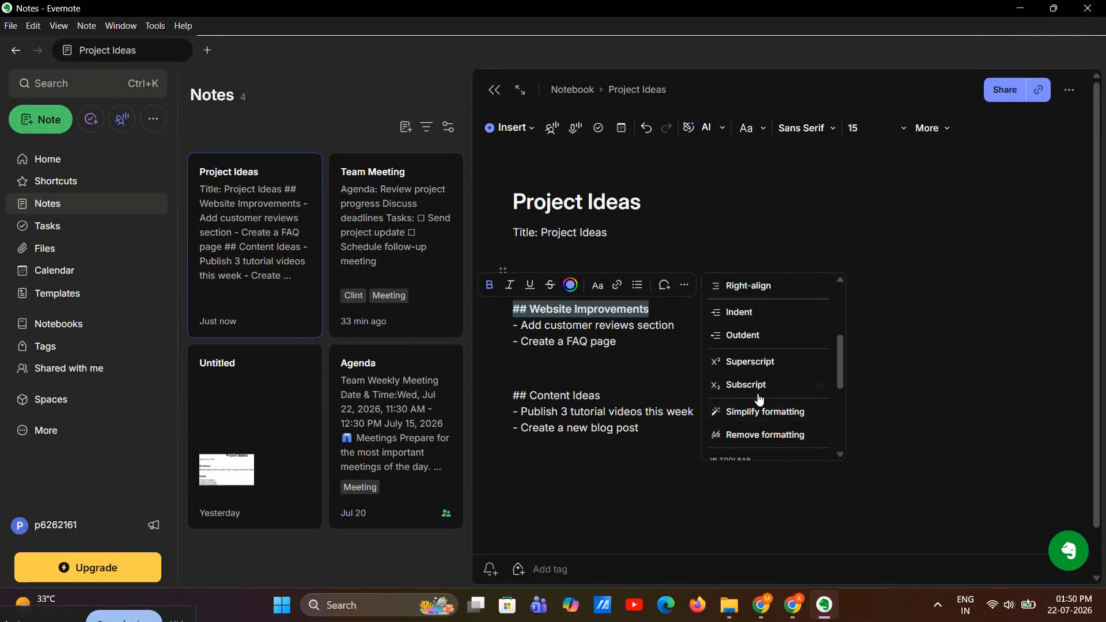
scroll(758, 403, "down", 3)
left_click(820, 293)
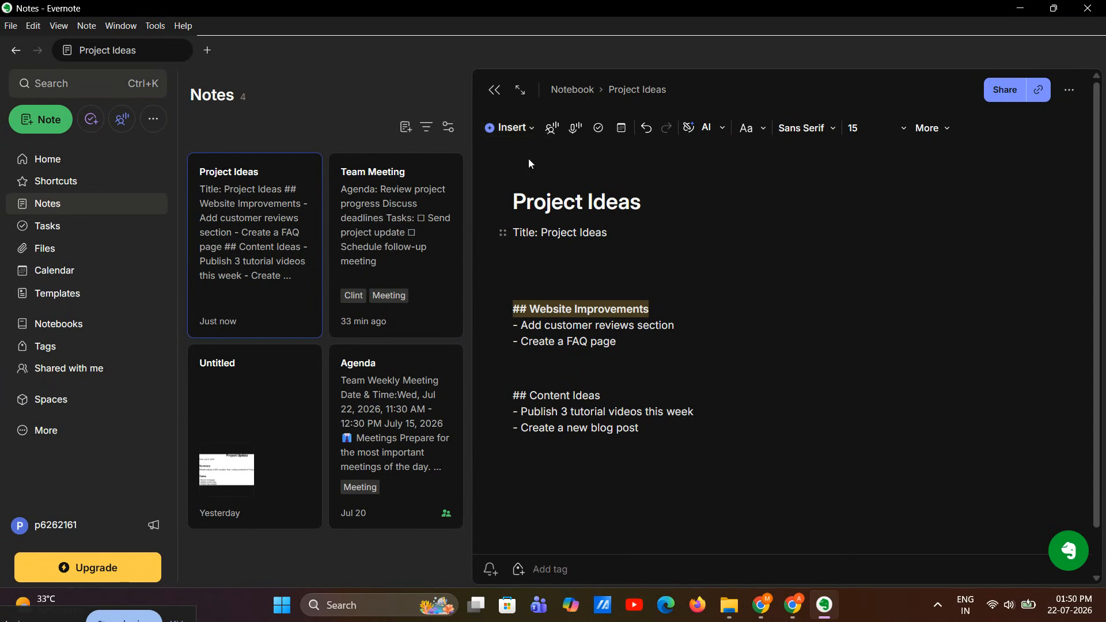
Try to insert a checklist on a new line below "- Create a new blog post", and remove it
left_click(642, 436)
key("Return")
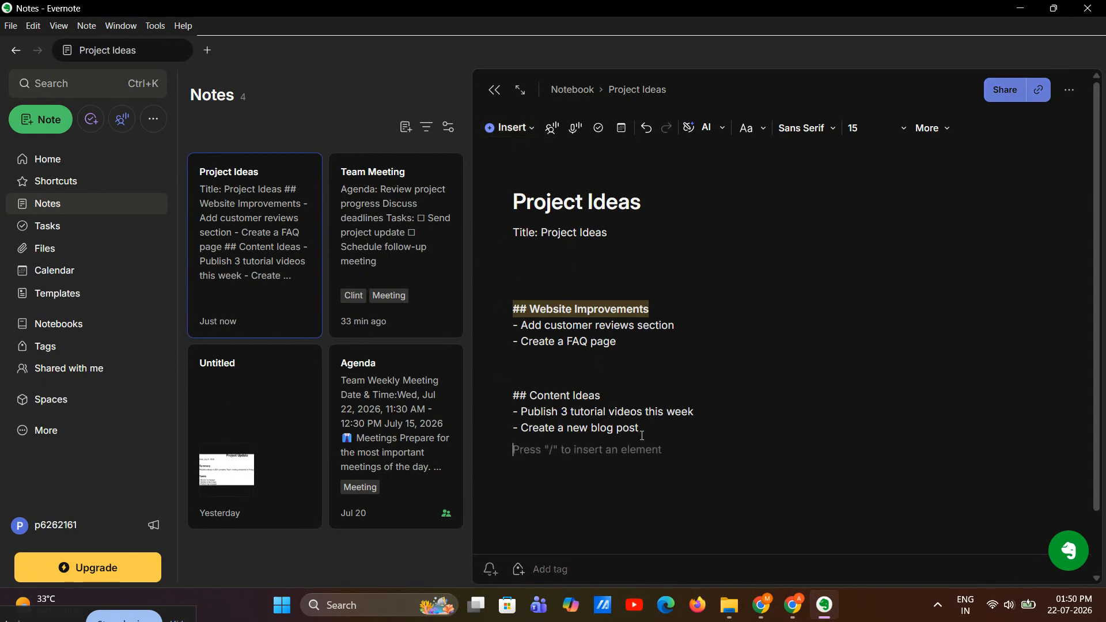
type("/")
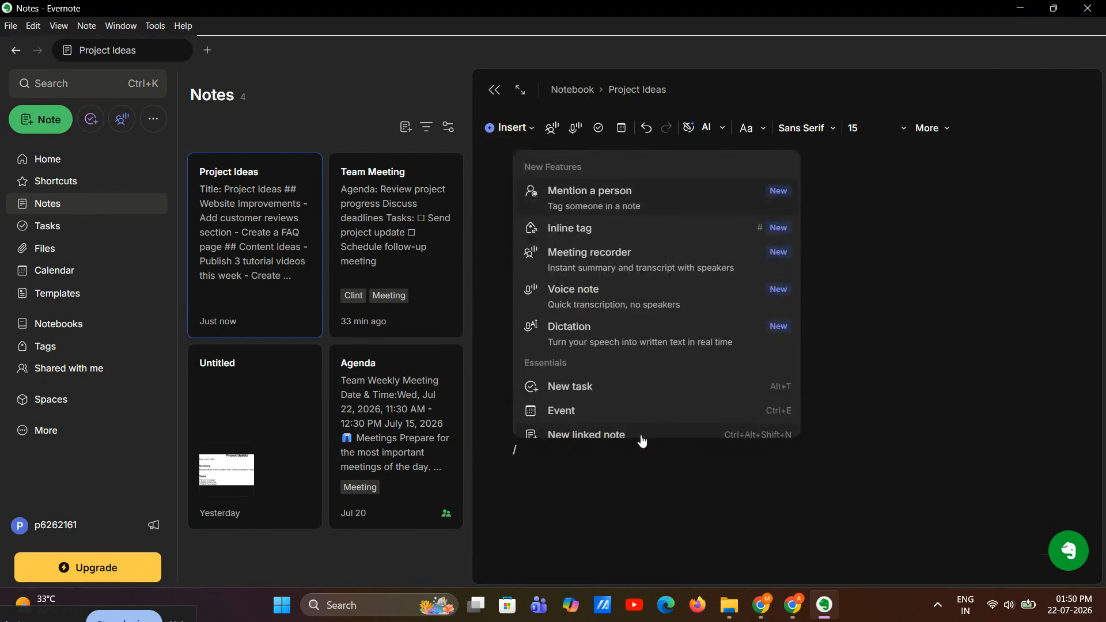
type("task")
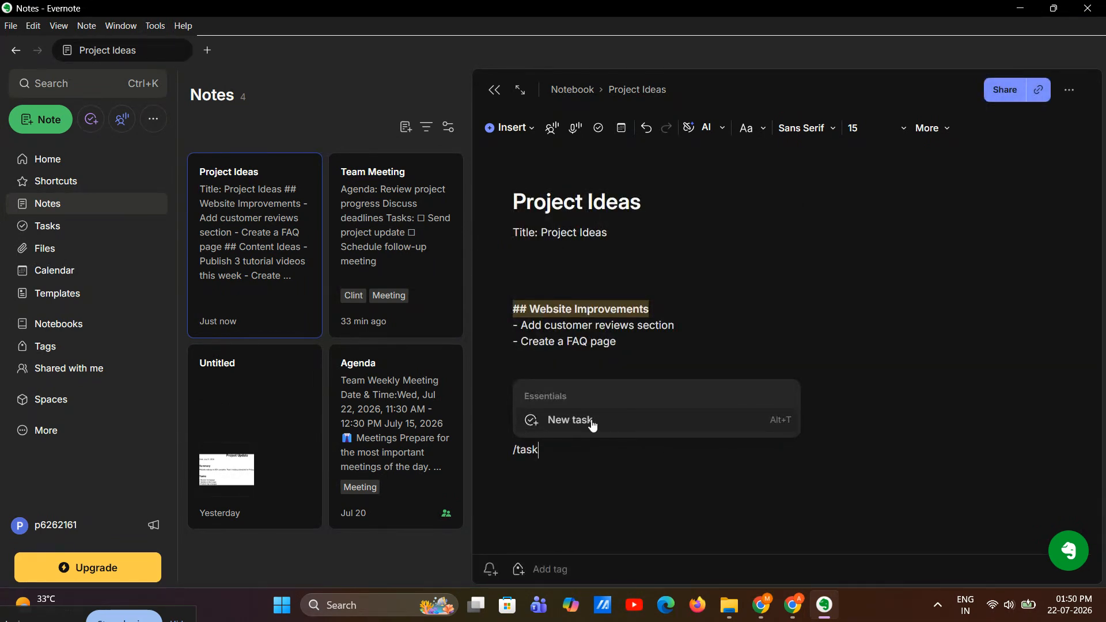
key("BackSpace")
key("BackSpace")
key("BackSpace")
key("BackSpace")
type("che")
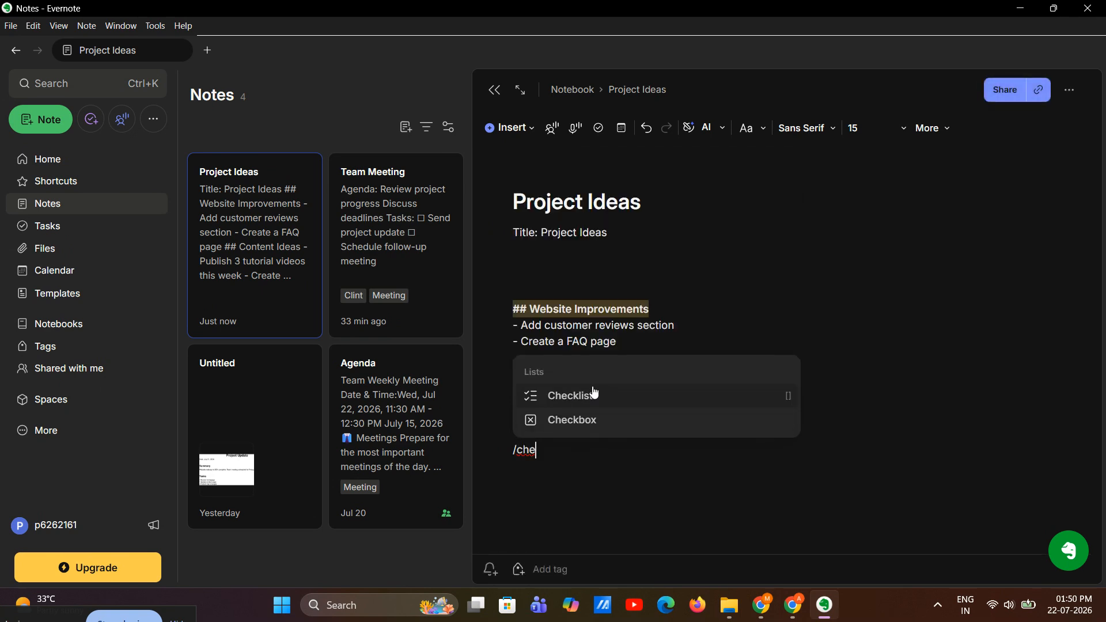
left_click(595, 397)
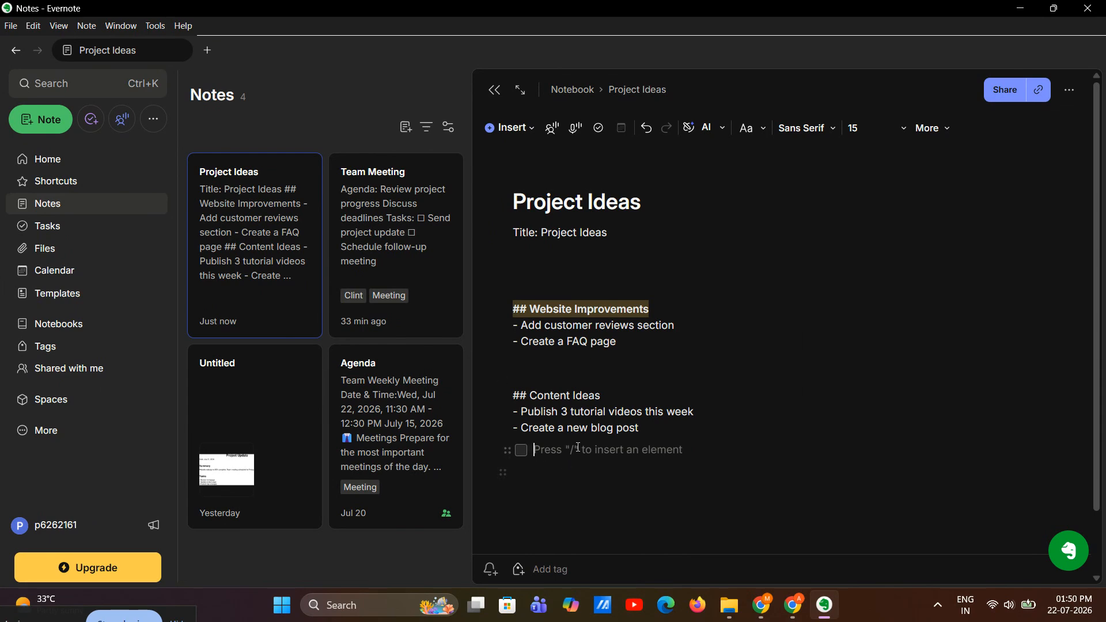
key("BackSpace")
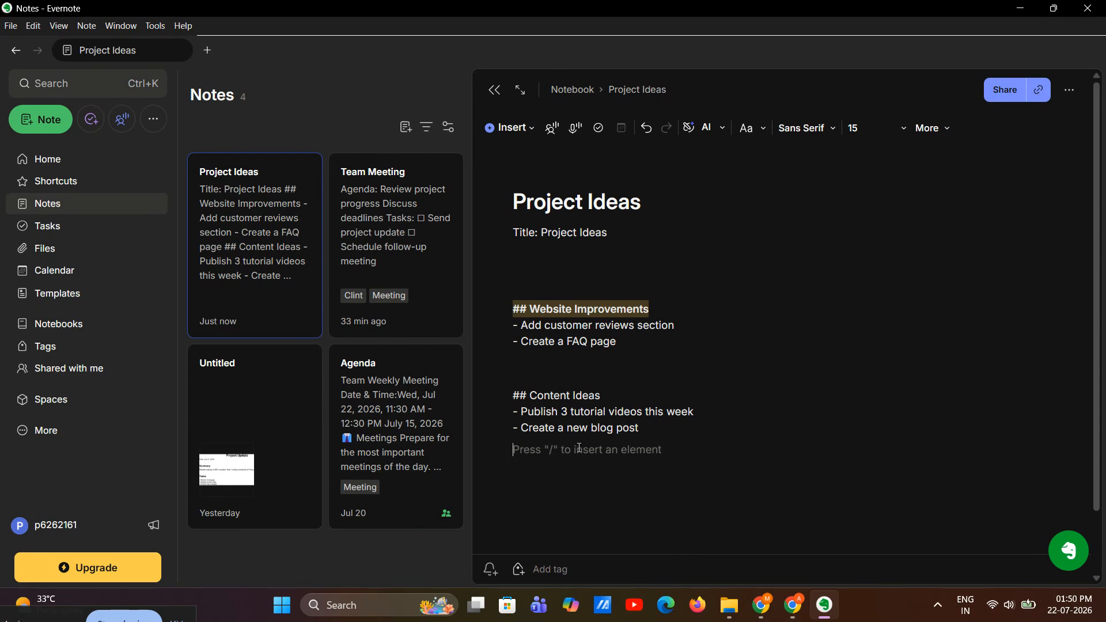
type("/fil")
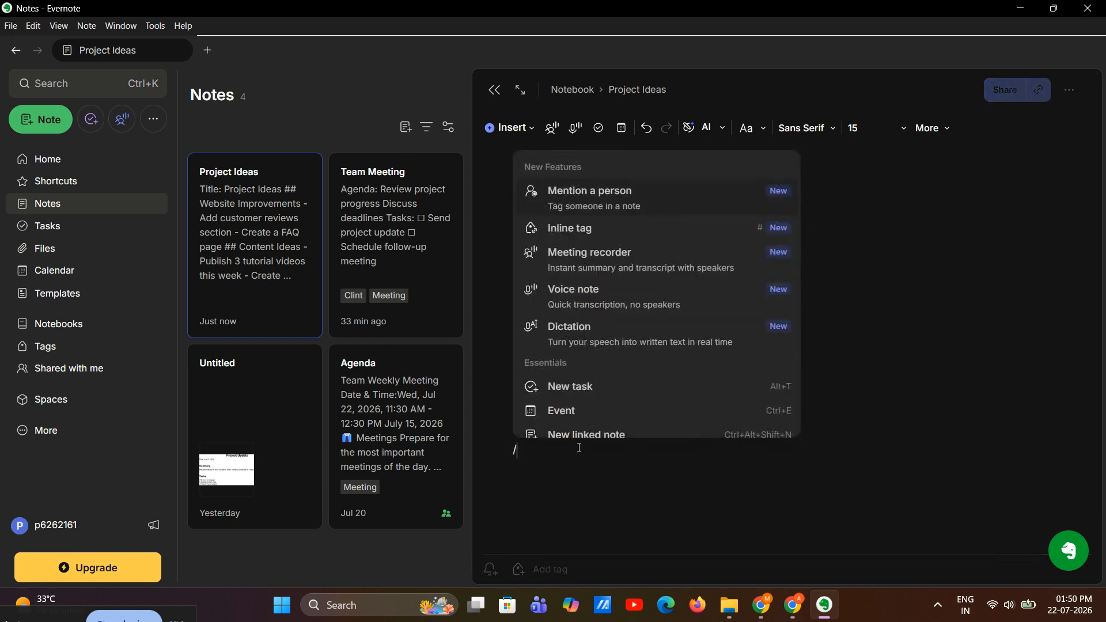
key("BackSpace")
key("BackSpace")
key("BackSpace")
key("BackSpace")
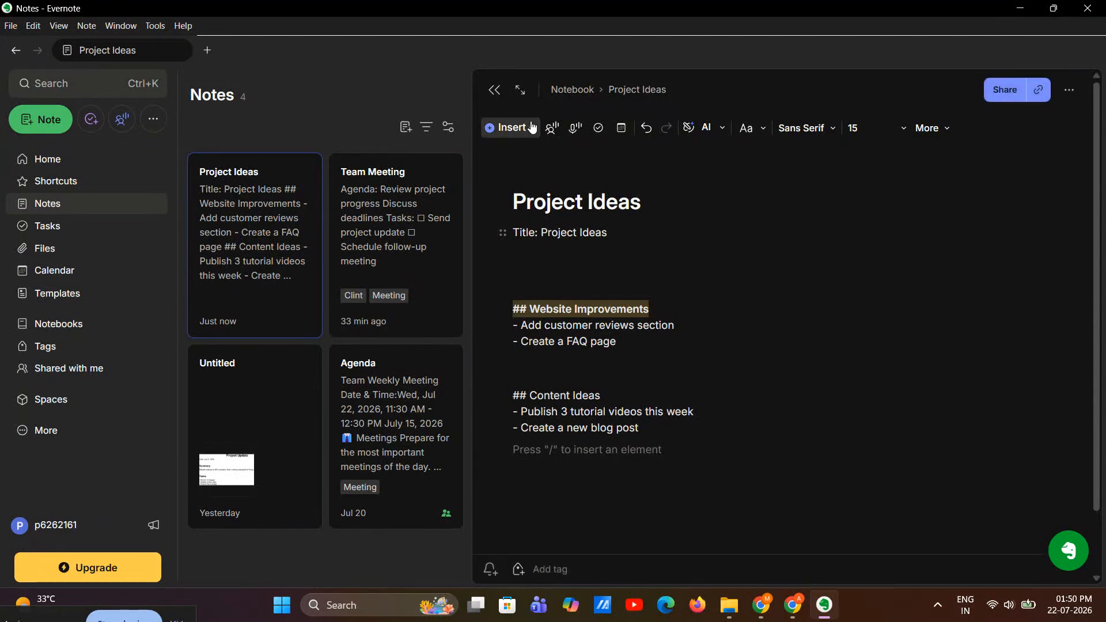
Search the insert options for "fil" and "tab" to examine the file and table elements available for the note
left_click(510, 128)
type("fi")
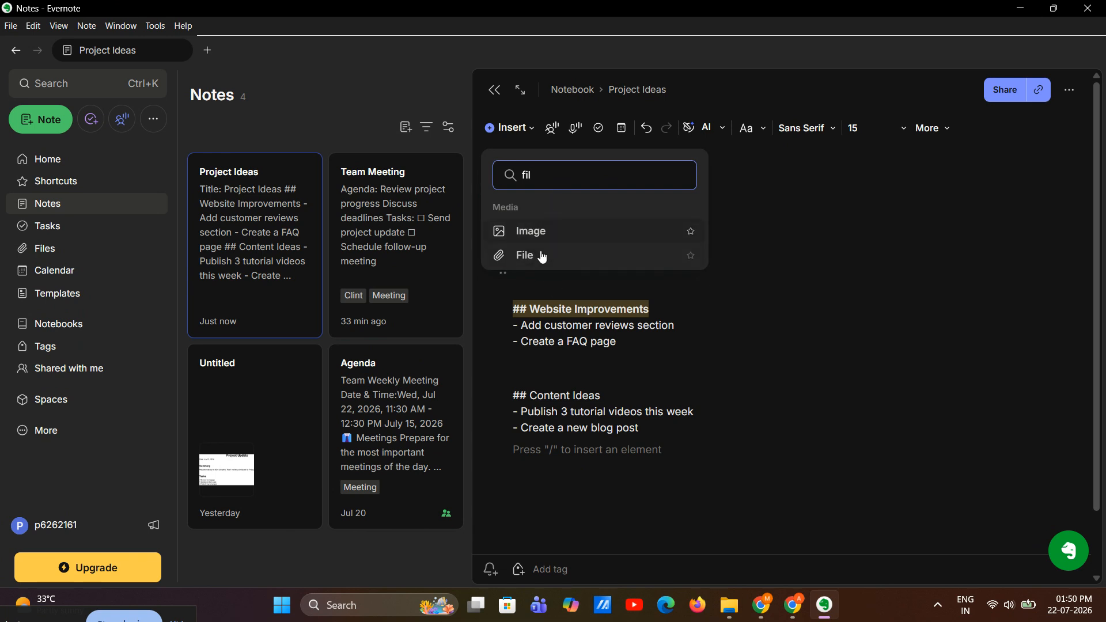
type("l")
key("BackSpace")
key("BackSpace")
key("BackSpace")
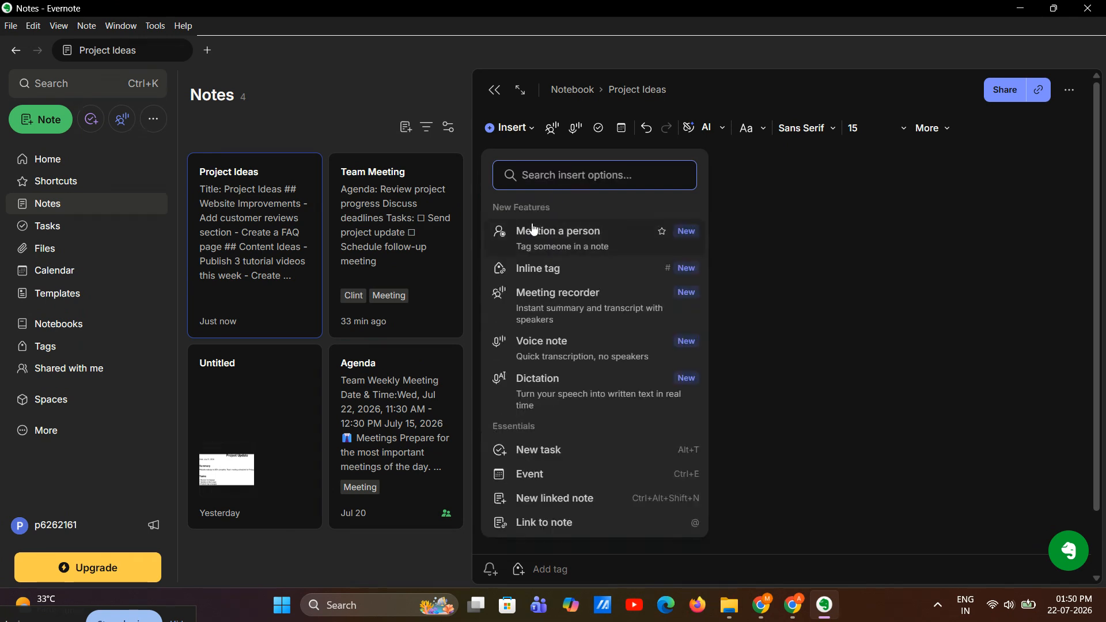
type("tab")
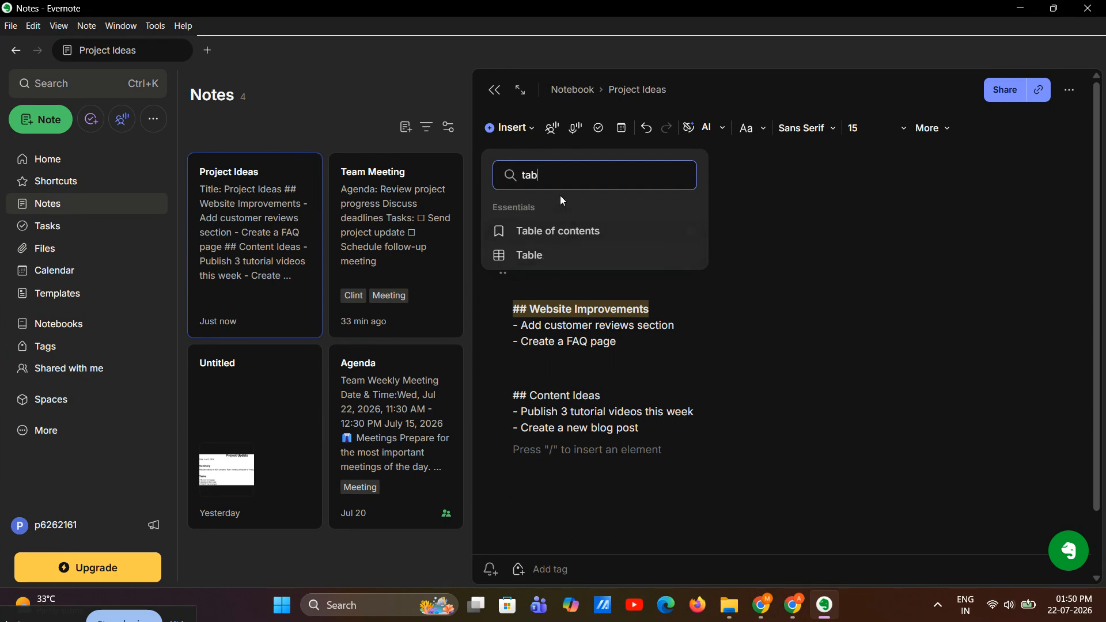
key("BackSpace")
key("BackSpace")
key("BackSpace")
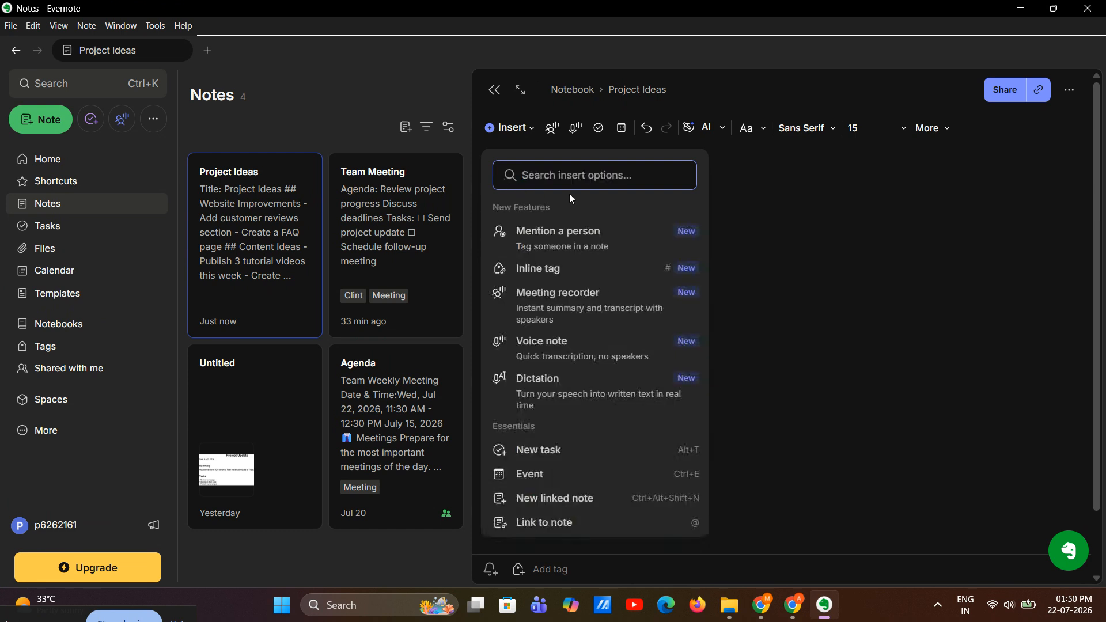
key("Escape")
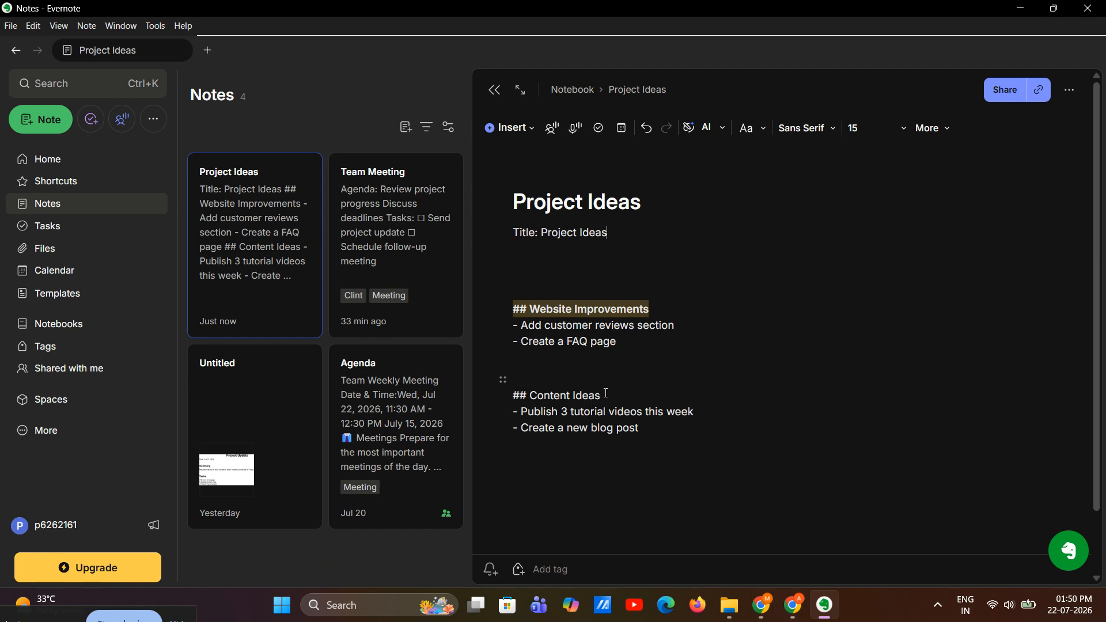
Make the "## Content Ideas" heading bold
left_click_drag(601, 395, 510, 396)
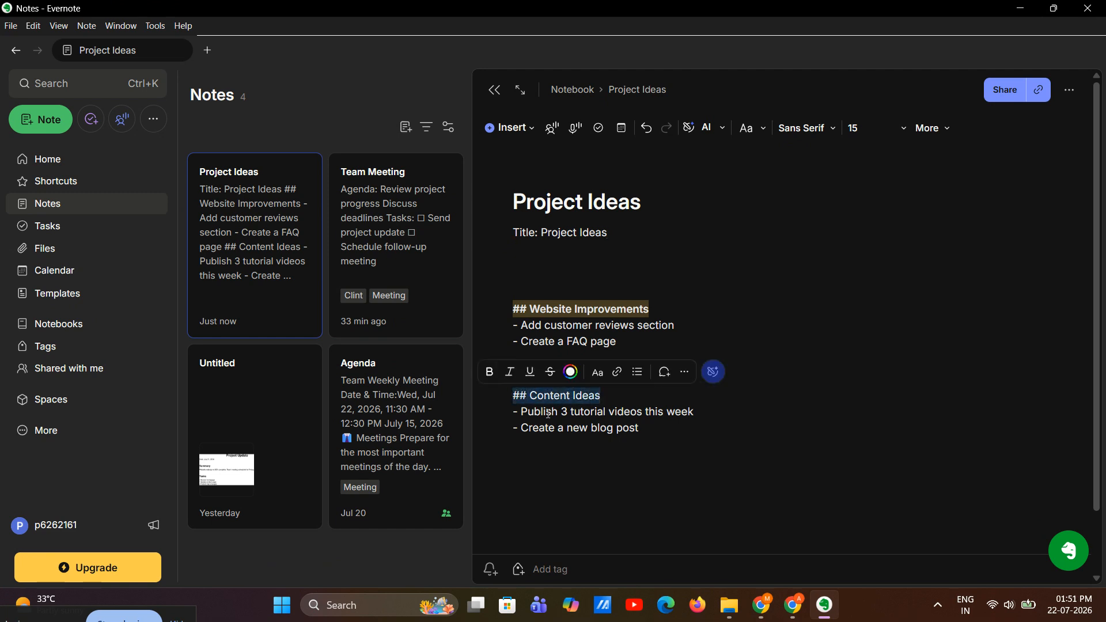
left_click(490, 372)
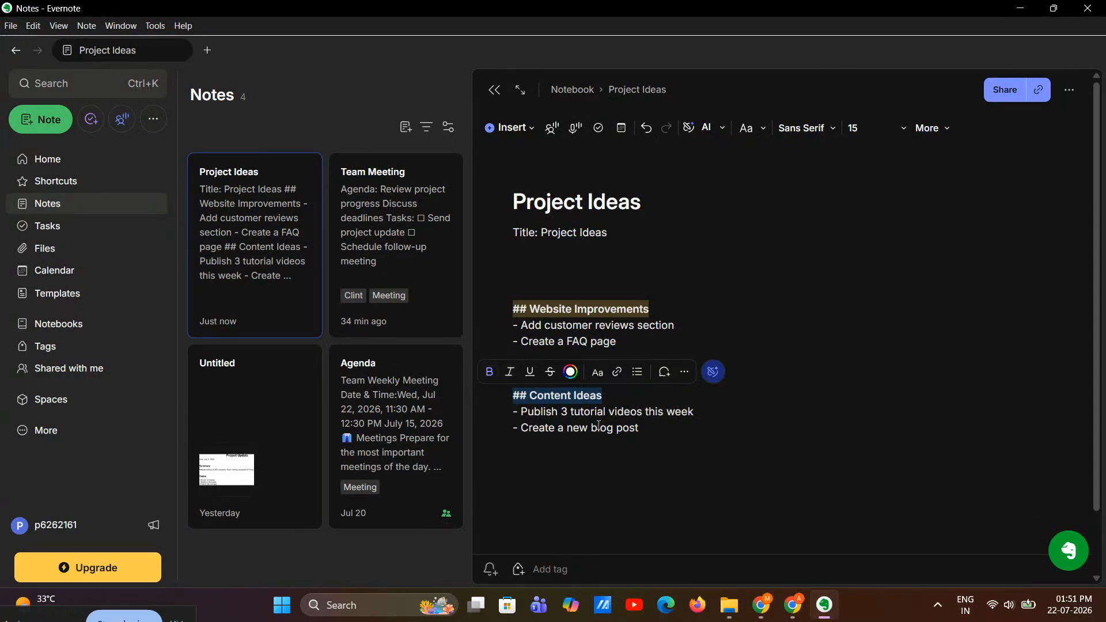
left_click_drag(604, 410, 606, 402)
left_click(606, 398)
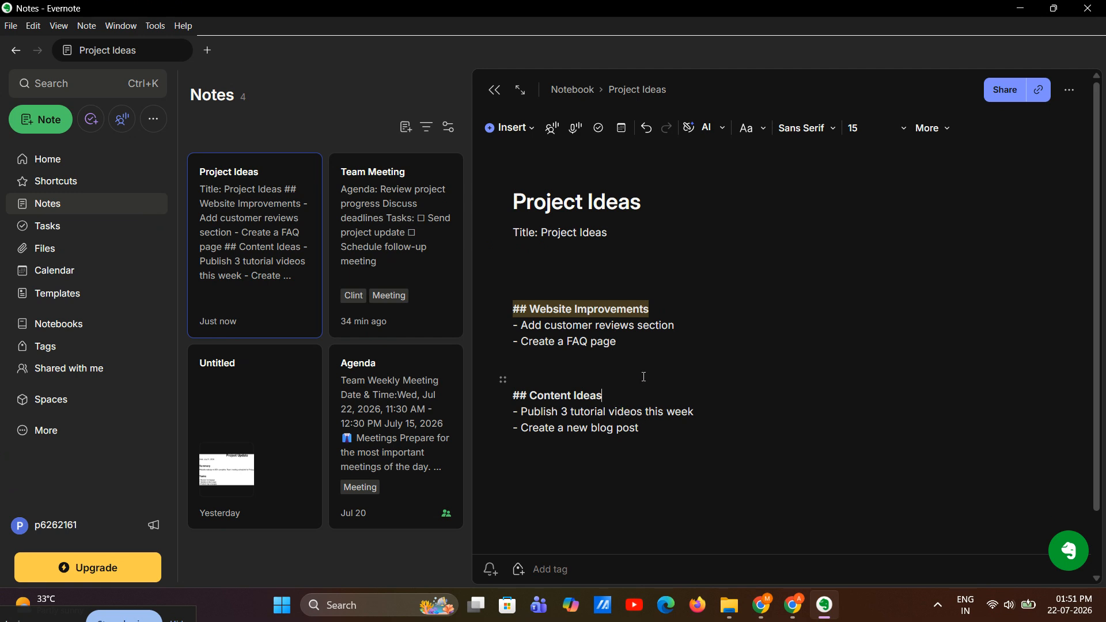